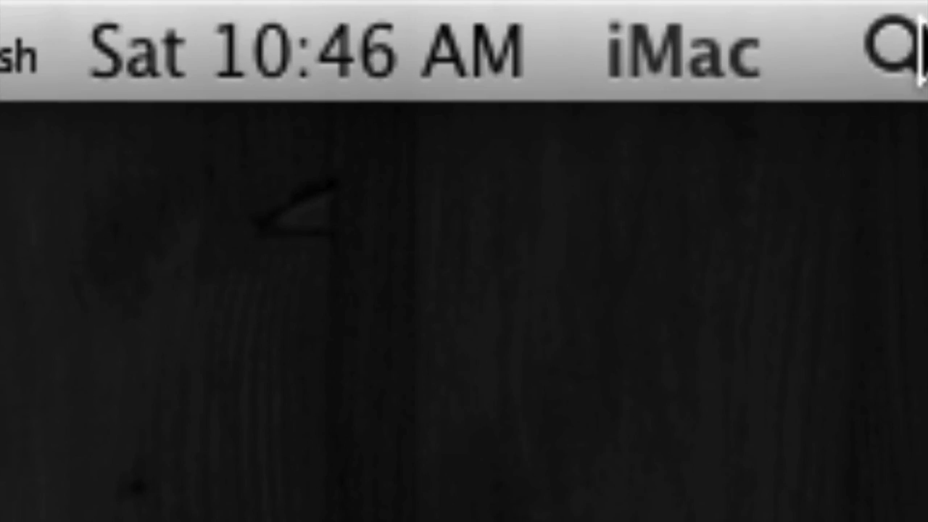
Search Spotlight for 'iphot' and launch the iPhoto application from the results
left_click(898, 29)
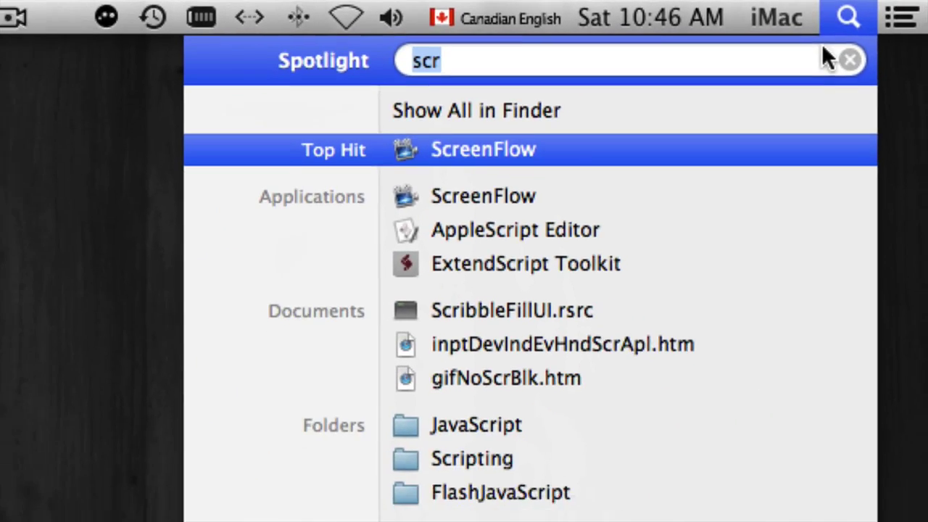
type("i")
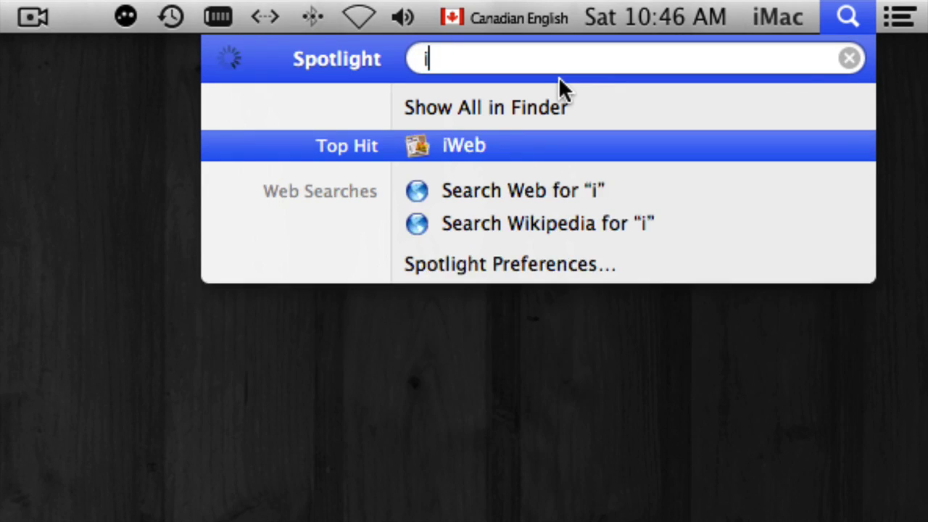
type("phot")
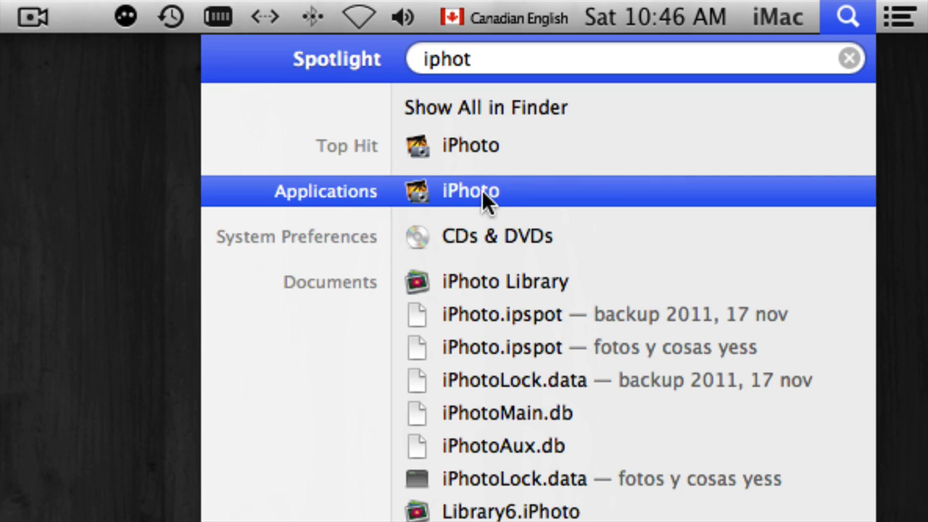
left_click(481, 190)
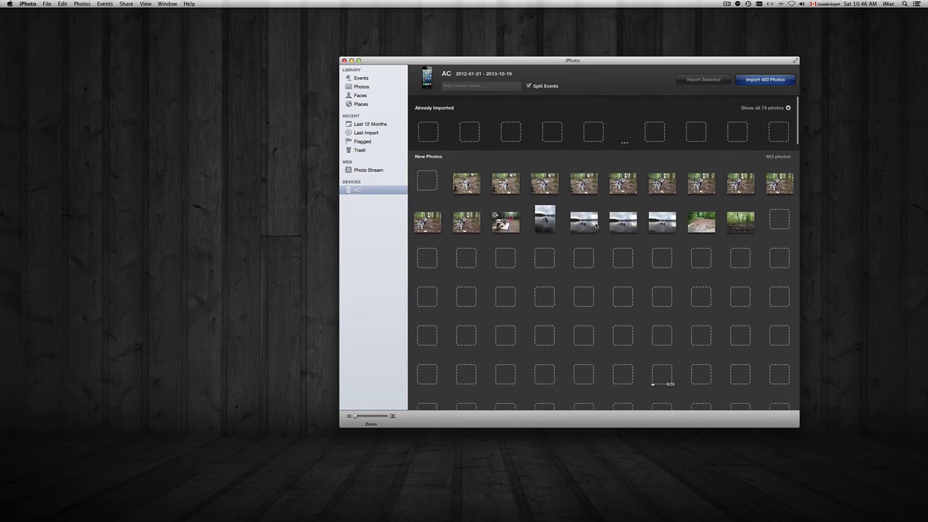
Scroll the iPhone import grid to the videos at the bottom, and make the window wider, shorter and further left
scroll(596, 226, "down", 15)
scroll(596, 226, "down", 15)
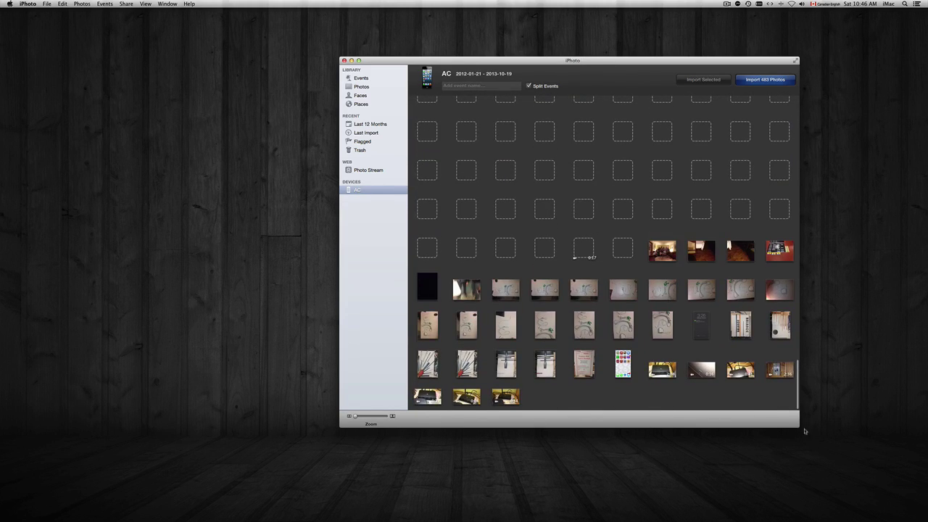
left_click_drag(797, 426, 868, 292)
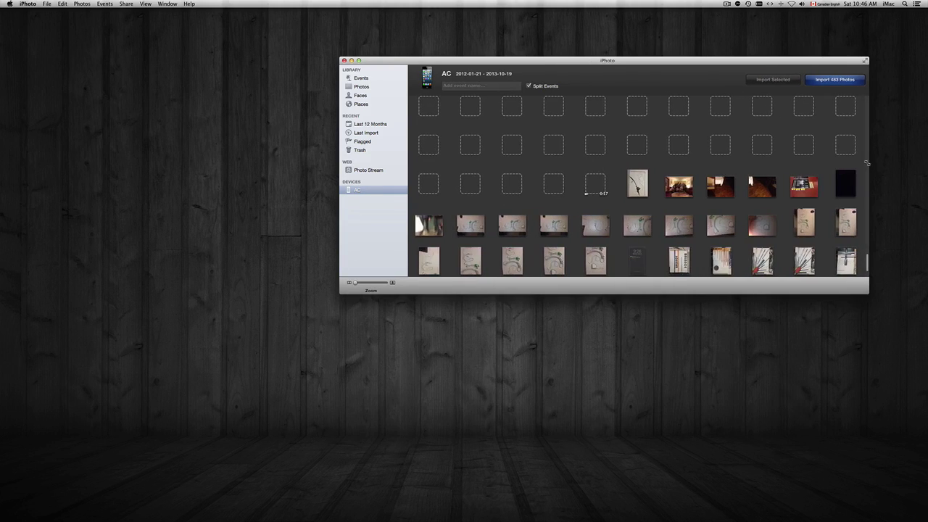
left_click_drag(736, 61, 662, 66)
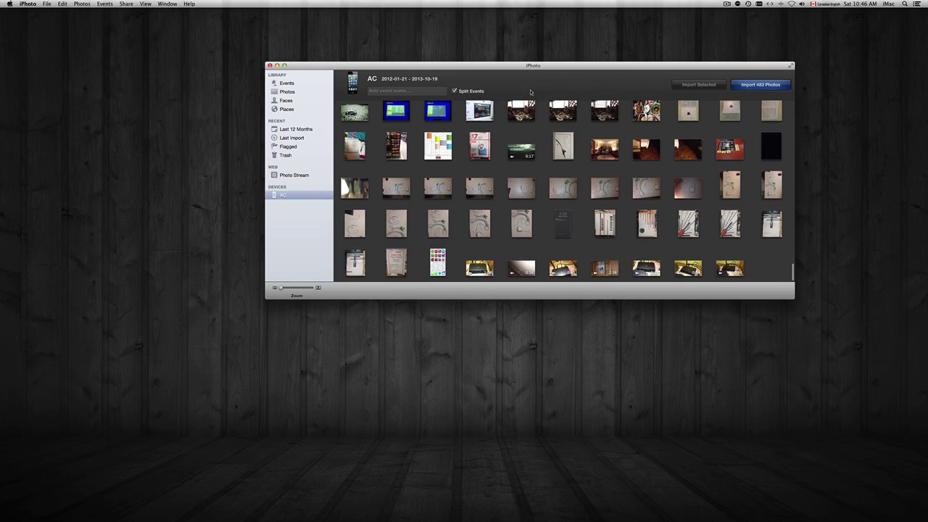
left_click_drag(581, 66, 539, 56)
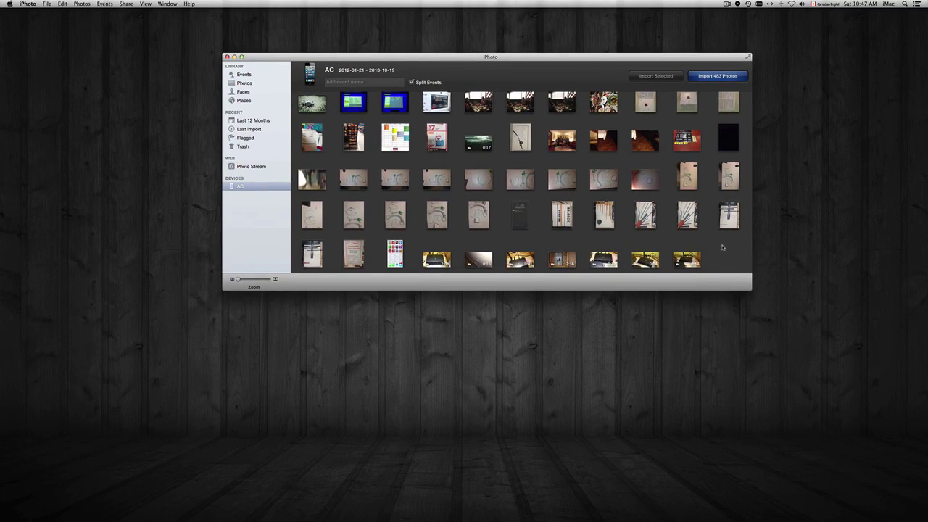
Select the seven video thumbnails in the bottom row and import only those
left_click_drag(722, 248, 427, 266)
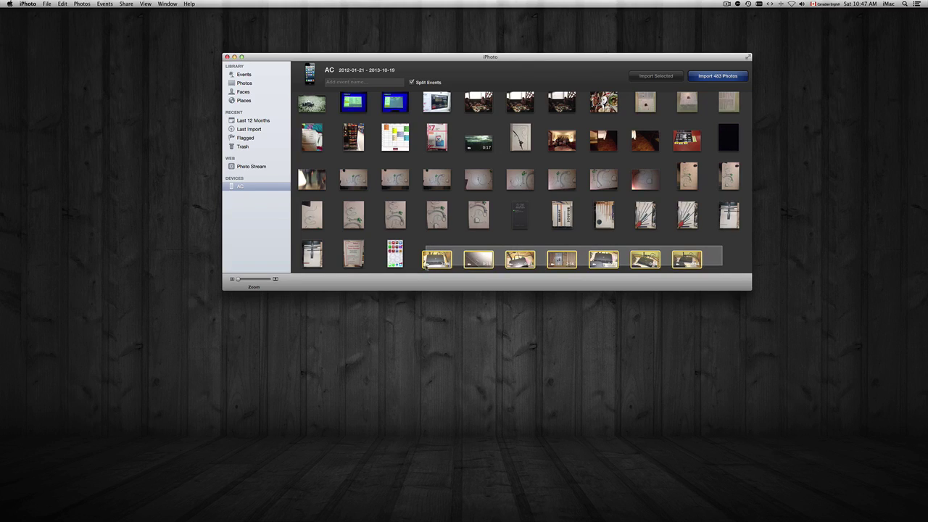
left_click_drag(427, 267, 429, 265)
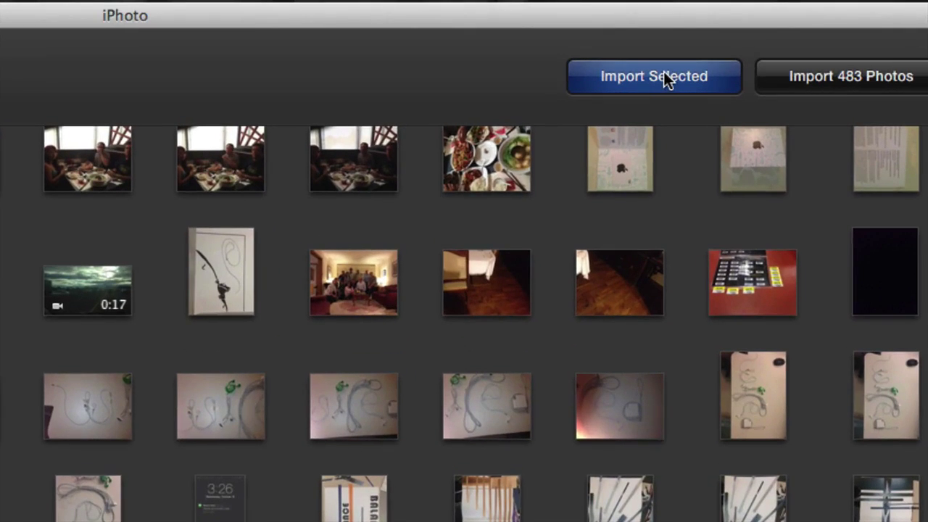
left_click(660, 77)
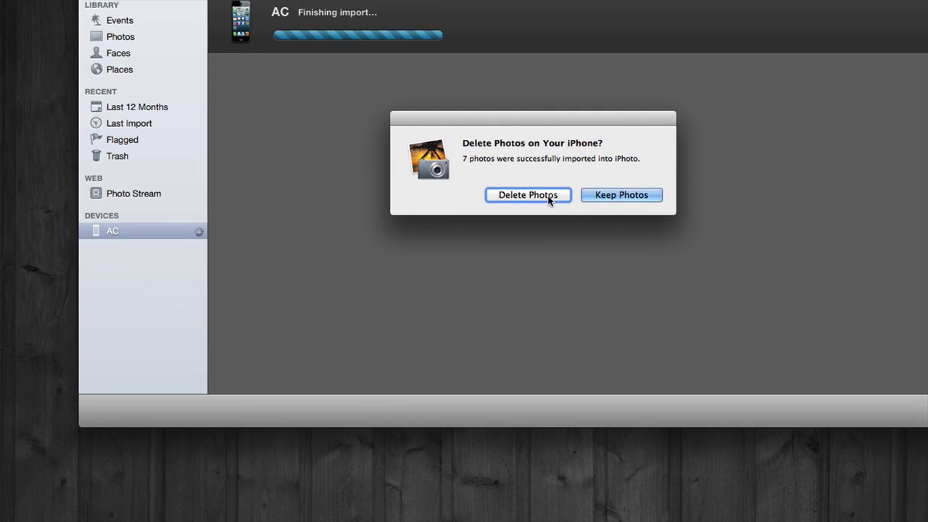
Dismiss the delete-from-iPhone prompt, then drag the seven Last Import videos onto the desktop
left_click(541, 195)
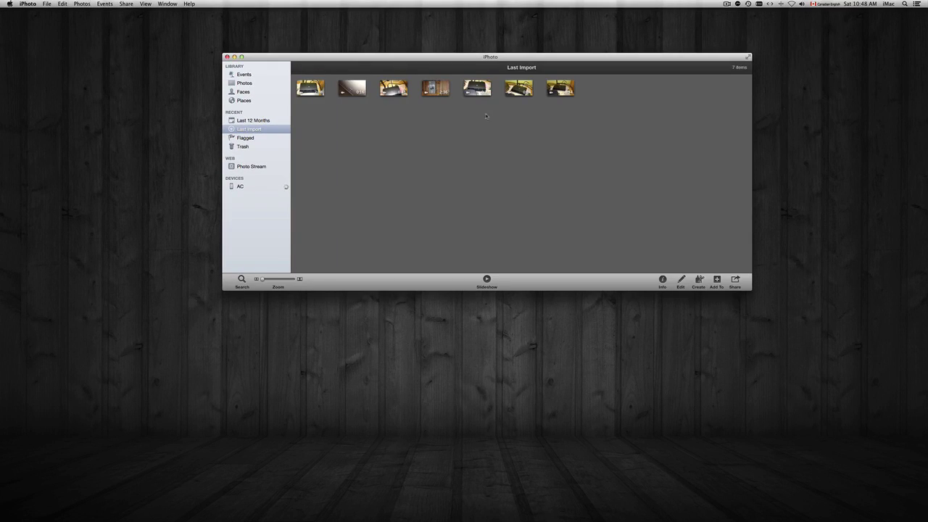
left_click_drag(500, 58, 583, 171)
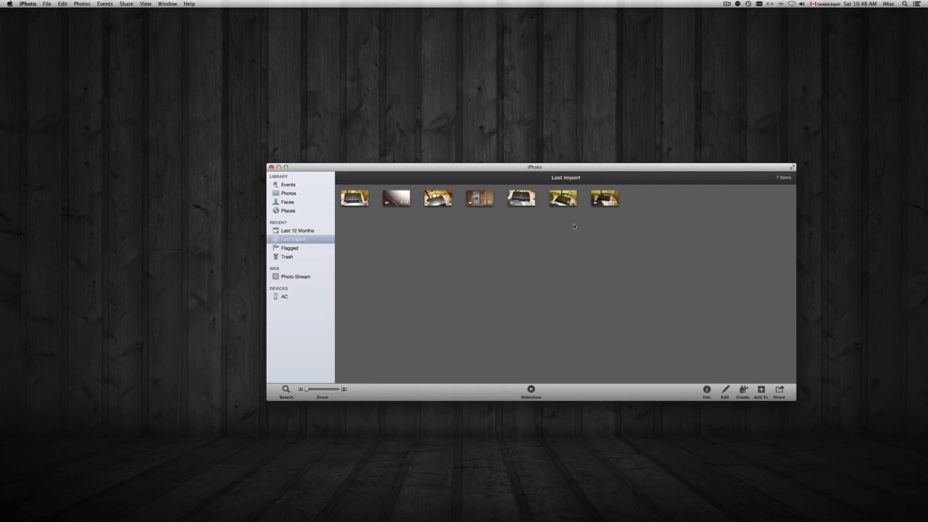
mouse_move(607, 218)
left_mouse_down()
mouse_move(340, 201)
mouse_move(347, 55)
left_mouse_up()
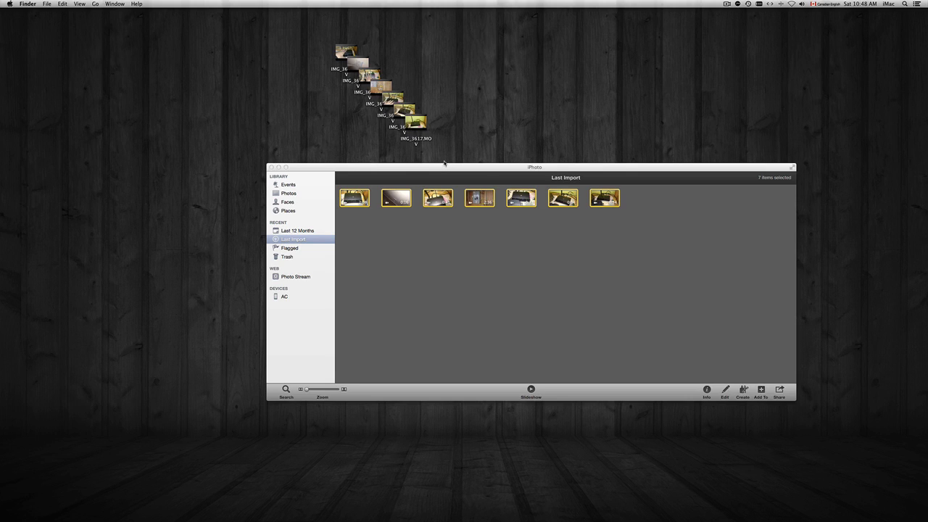
Move the seven selected videos to iPhoto's Trash
left_click_drag(572, 173, 599, 217)
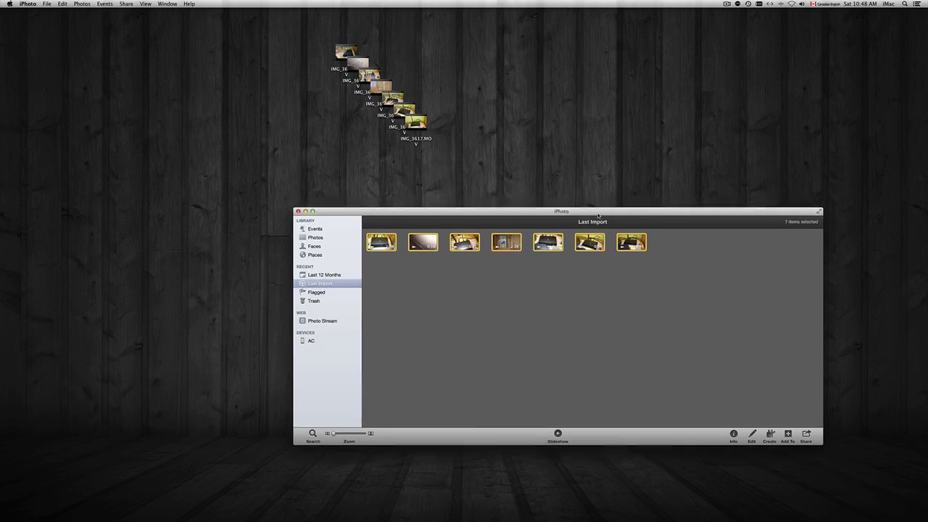
mouse_move(649, 265)
left_mouse_down()
mouse_move(404, 253)
mouse_move(369, 236)
left_mouse_up()
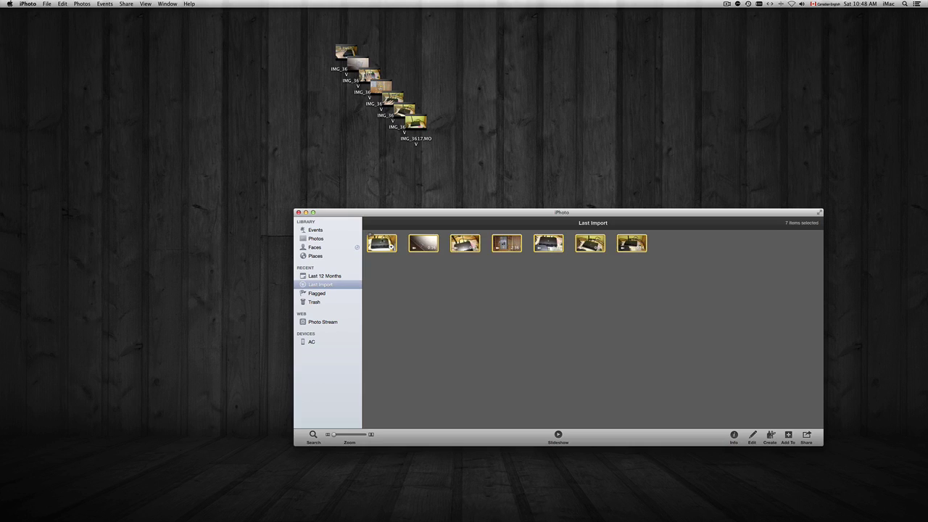
right_click(380, 240)
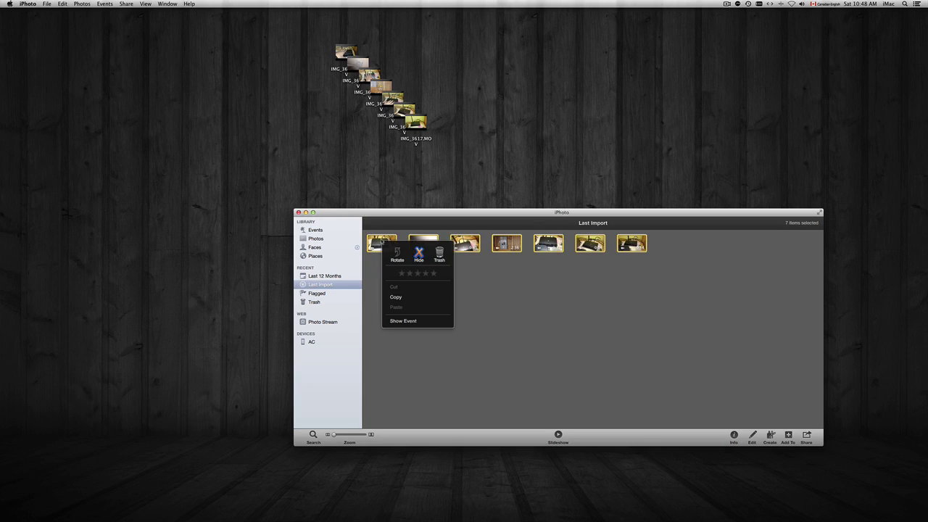
left_click(443, 253)
Empty iPhoto's Trash, permanently deleting its 10 items
left_click_drag(464, 212, 436, 193)
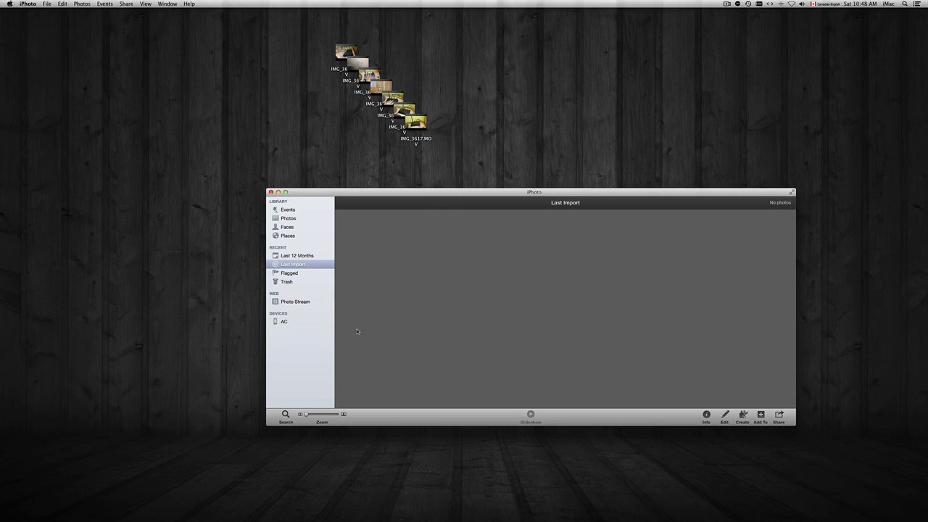
left_click(288, 281)
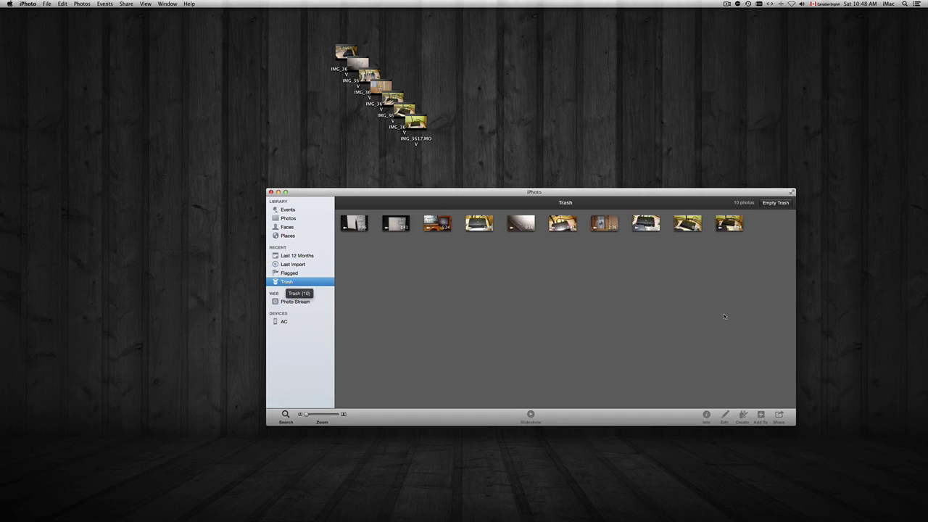
left_click(775, 203)
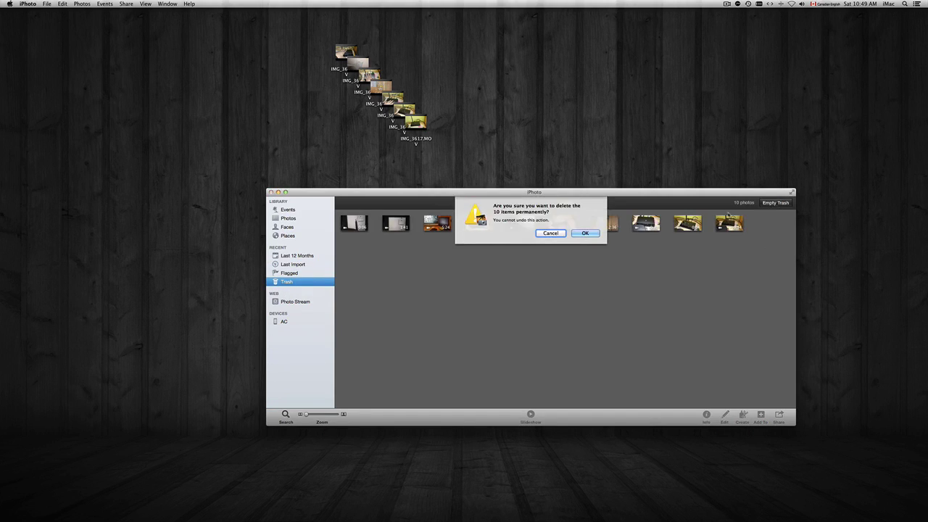
left_click(586, 234)
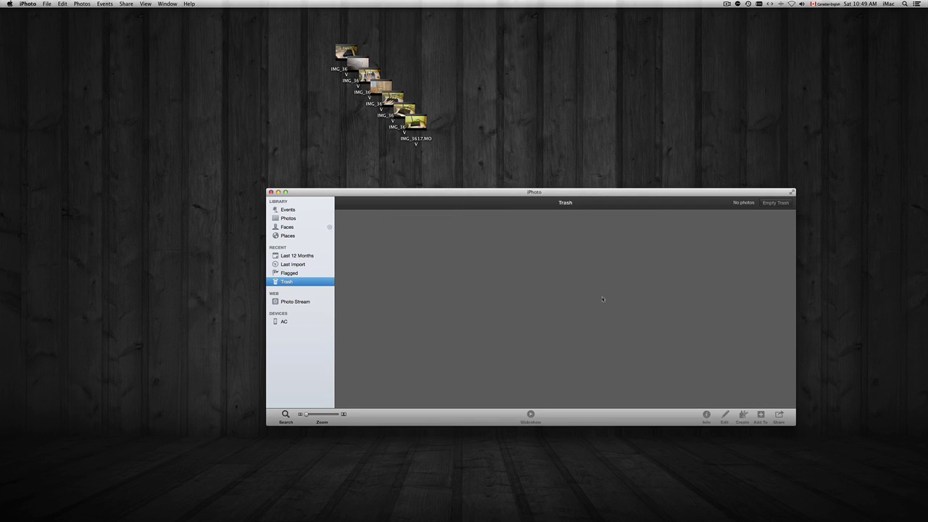
Select the copied video files on the desktop, repositioning the iPhoto window around them
left_click_drag(564, 192, 548, 212)
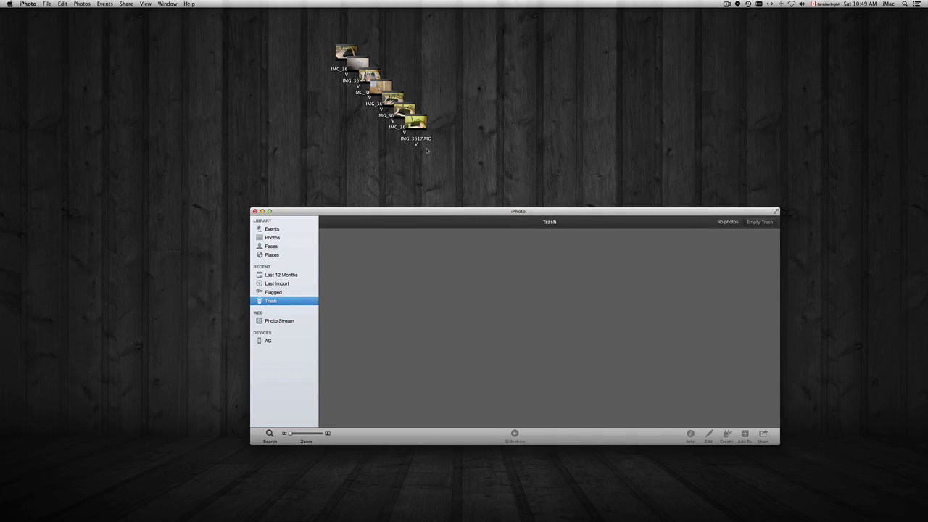
left_click_drag(441, 34, 327, 161)
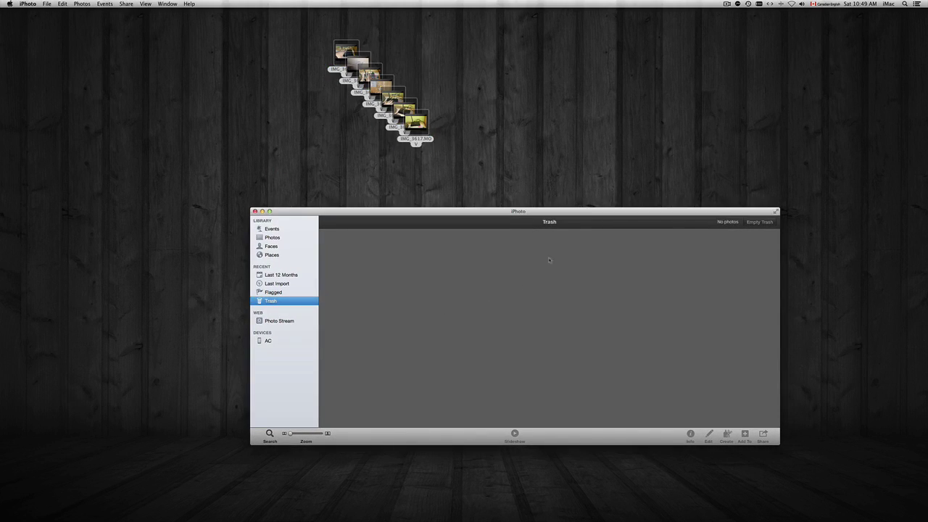
left_click_drag(558, 214, 567, 194)
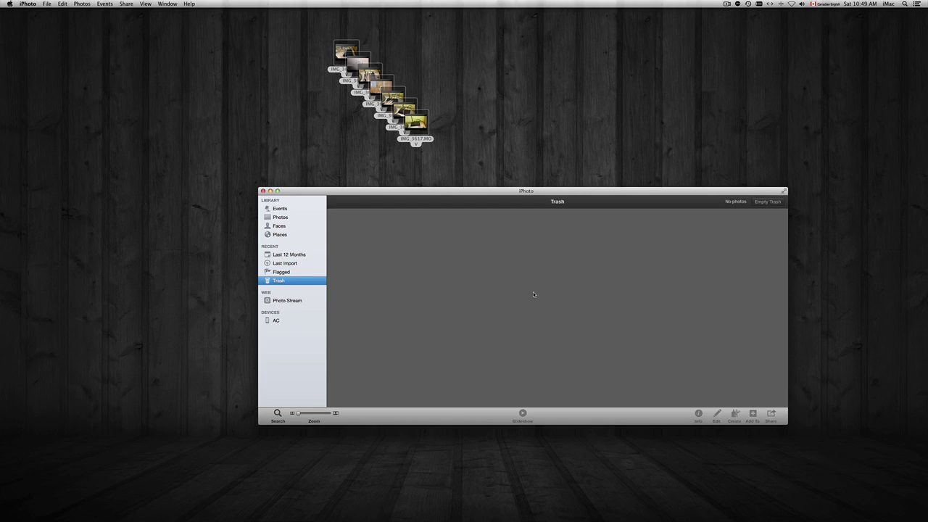
left_click_drag(533, 202, 584, 188)
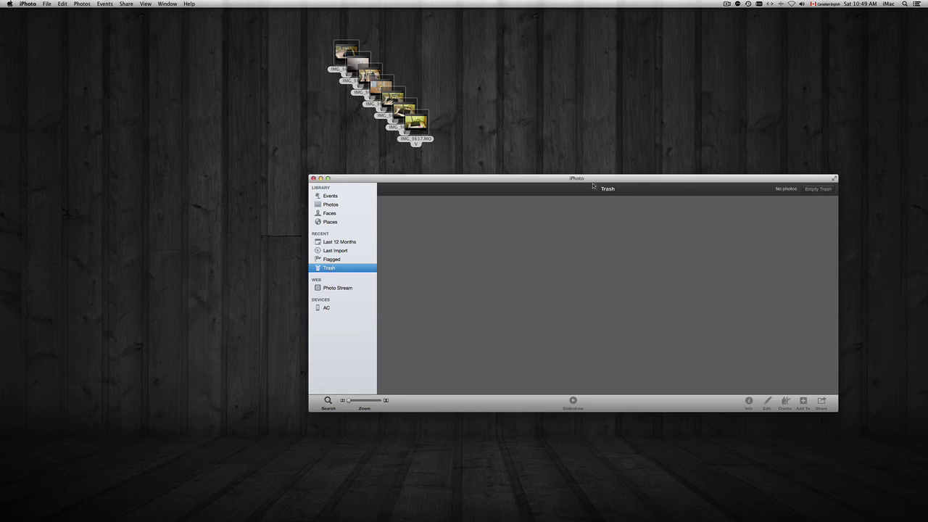
left_click_drag(595, 180, 589, 190)
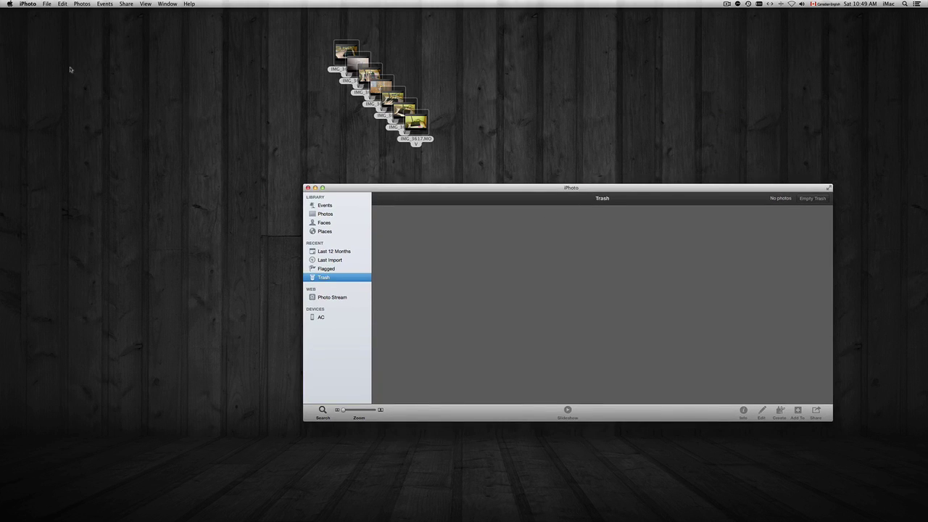
Quit iPhoto and pull IMG_3617.MOV out of the desktop stack to the right
left_click(28, 5)
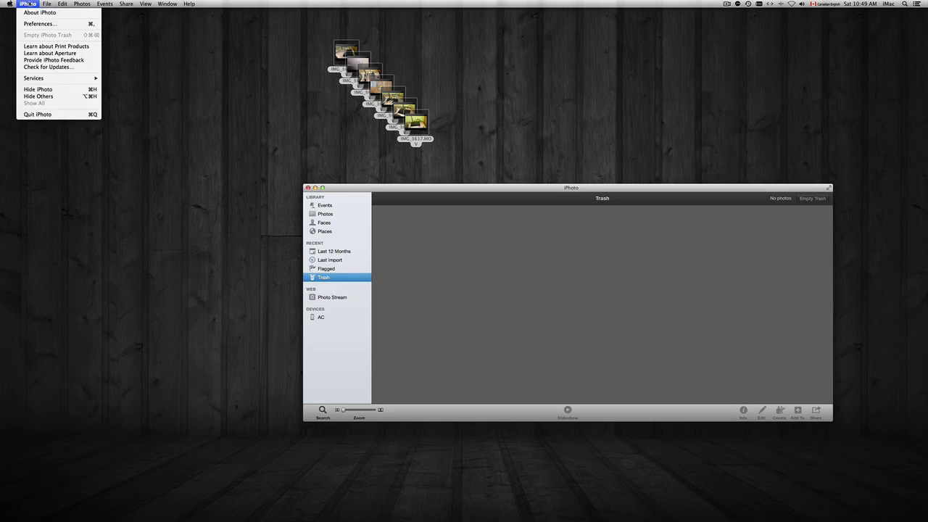
left_click(56, 115)
left_click(468, 111)
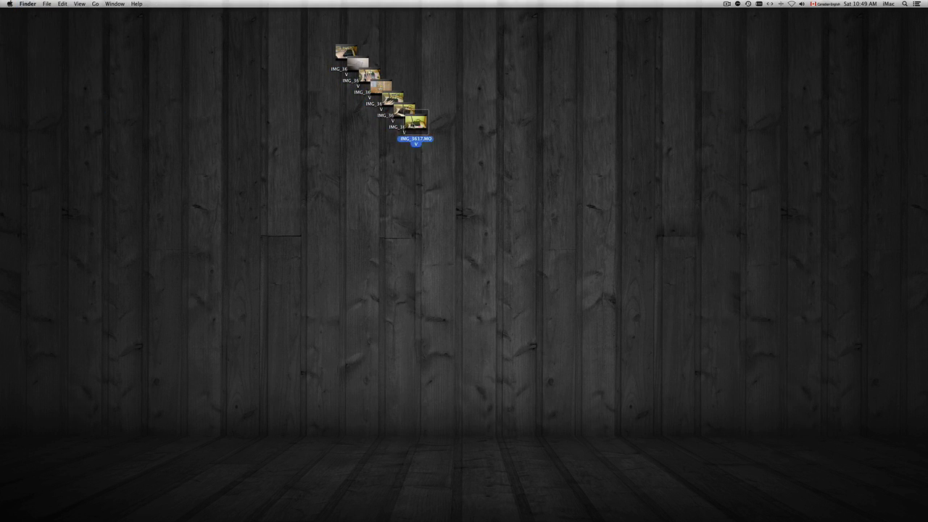
left_click_drag(416, 122, 543, 61)
Spread IMG_3616 through IMG_3613.MOV out of the stack into a row, then clear the selection
left_click_drag(404, 110, 487, 61)
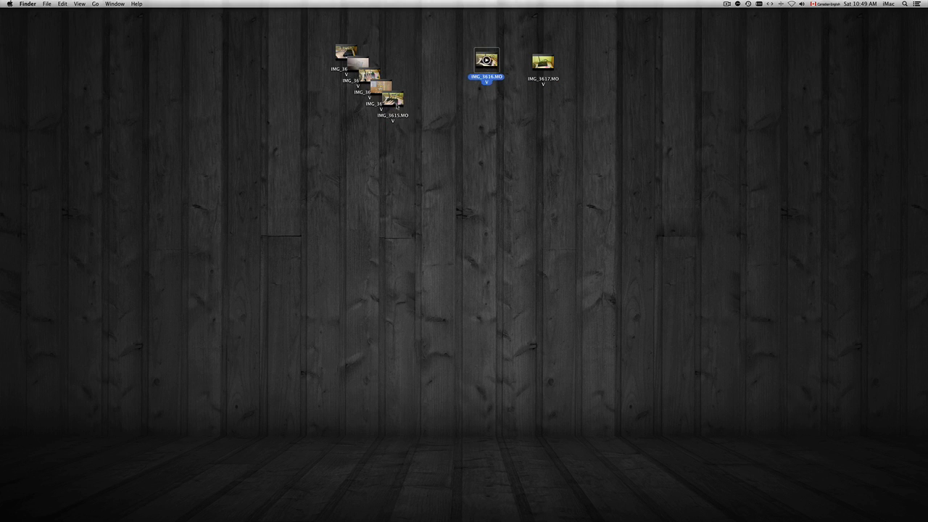
left_click_drag(392, 100, 453, 60)
mouse_move(381, 87)
left_mouse_down()
mouse_move(408, 60)
mouse_move(321, 74)
mouse_move(354, 65)
mouse_move(384, 97)
left_mouse_up()
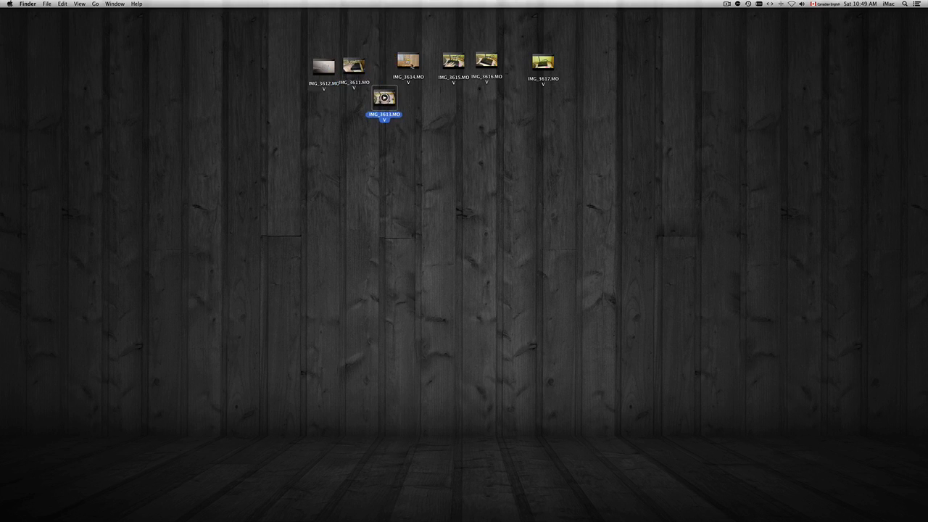
left_click_drag(408, 61, 415, 66)
left_click(575, 74)
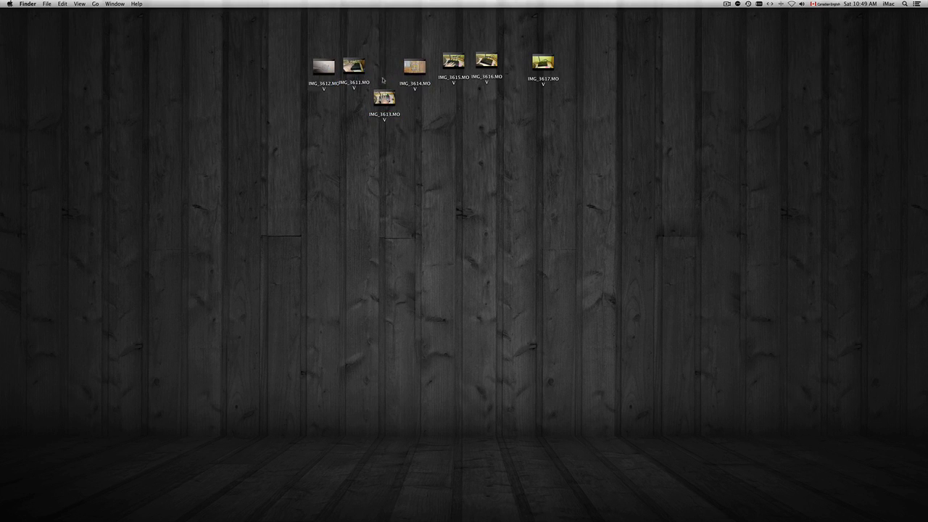